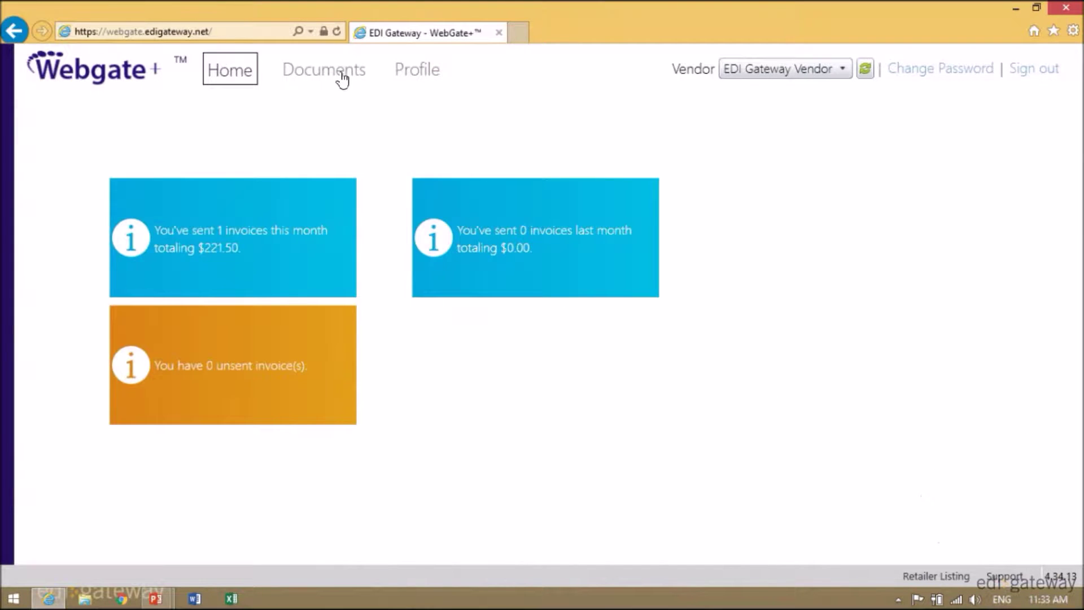
# - From the Inbox, create an Order Acknowledgement for the SAMPLEORDER3 purchase order
pyautogui.click(341, 78)
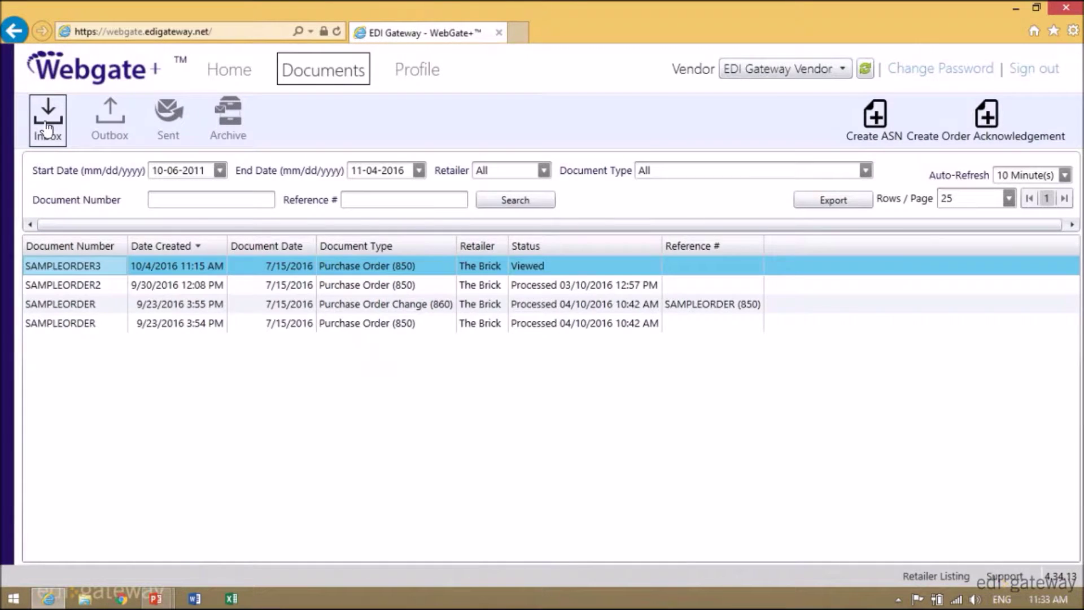
pyautogui.click(340, 270)
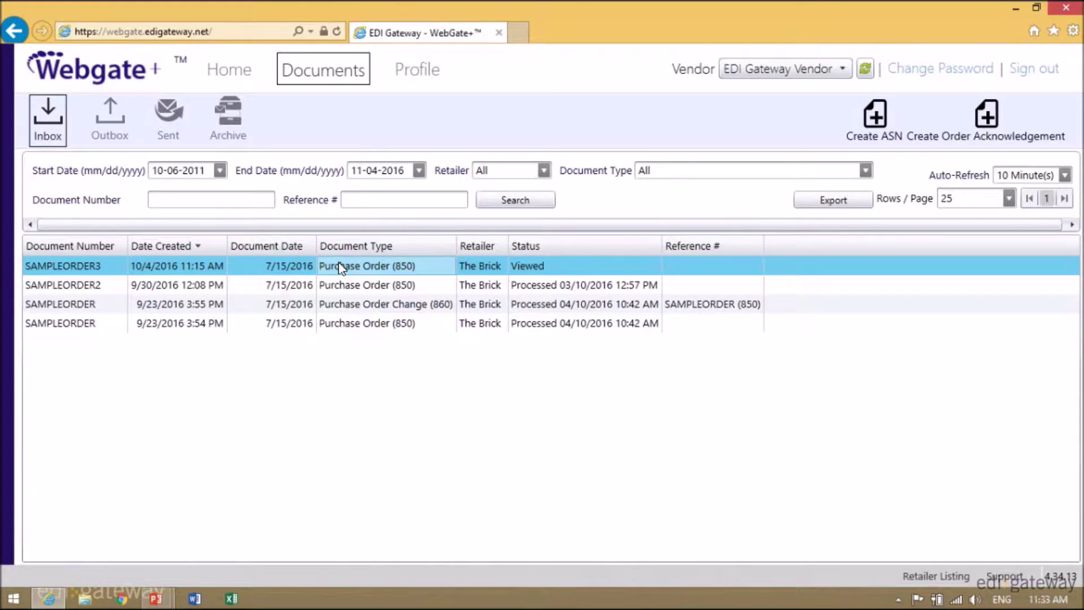
pyautogui.rightClick(340, 266)
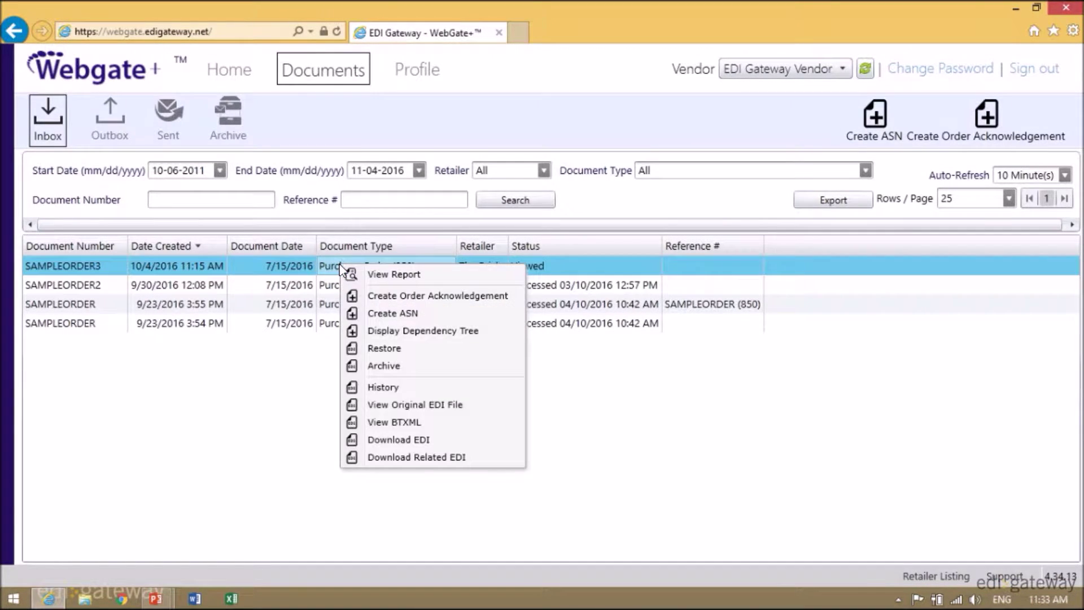
pyautogui.click(423, 297)
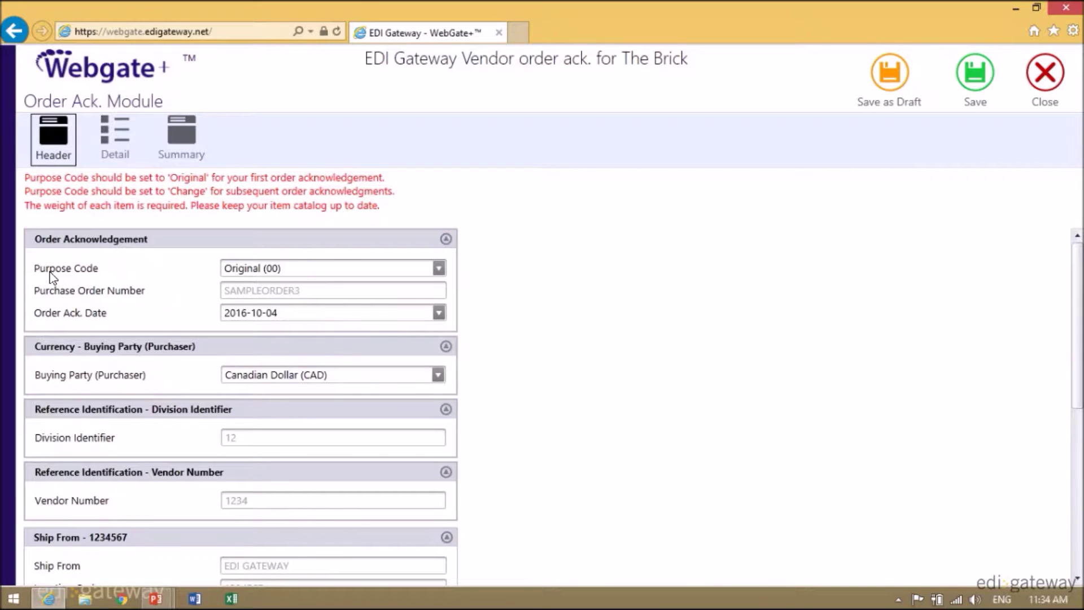
# - Keep the header Purpose Code as Original (00) and review the remaining header sections
pyautogui.click(439, 269)
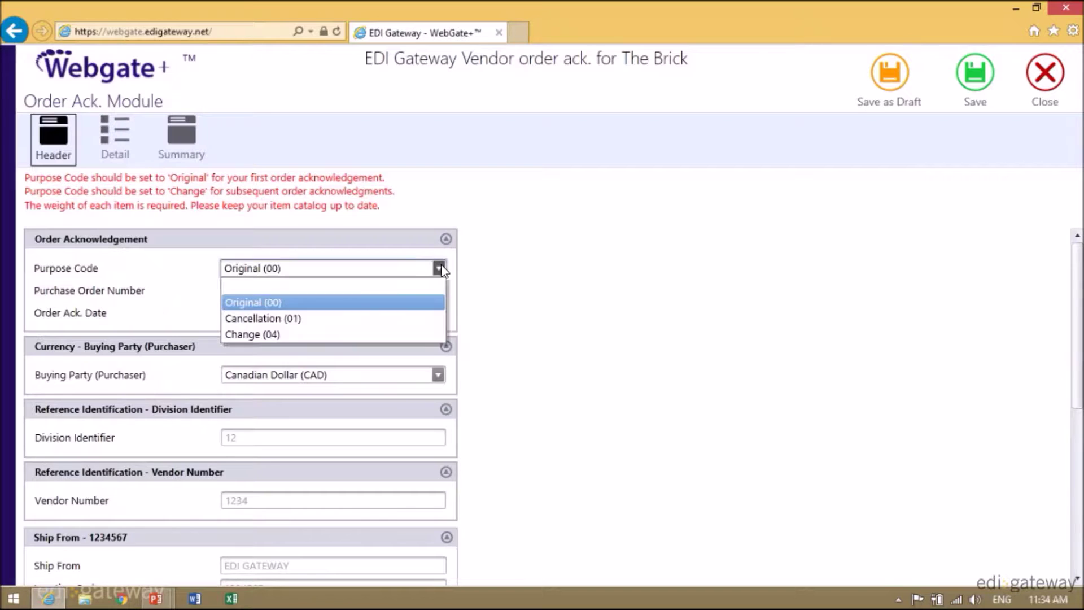
pyautogui.click(319, 302)
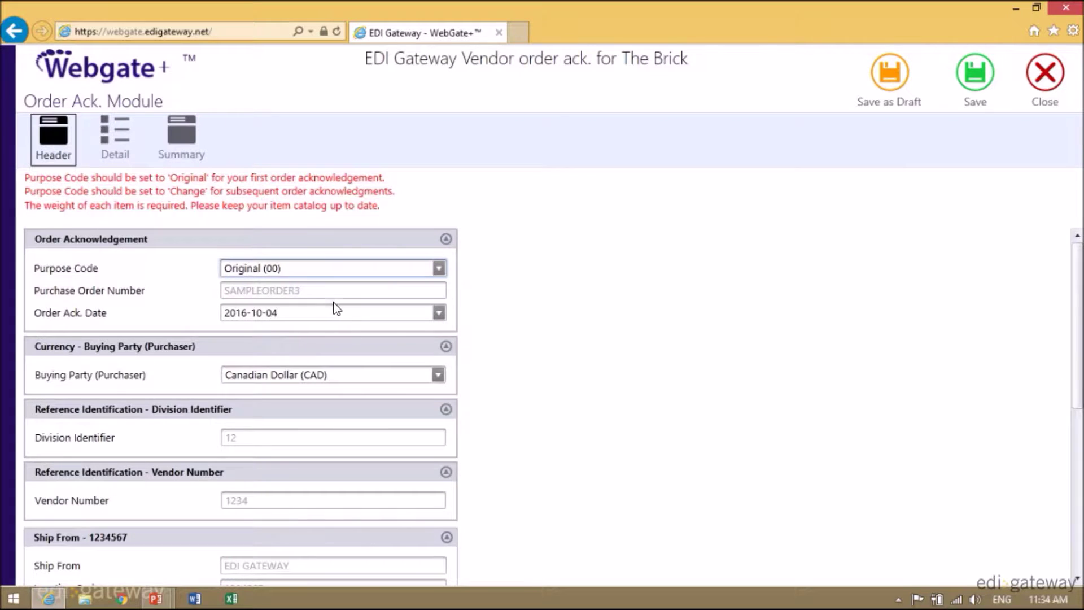
pyautogui.scroll(-5, 333, 303)
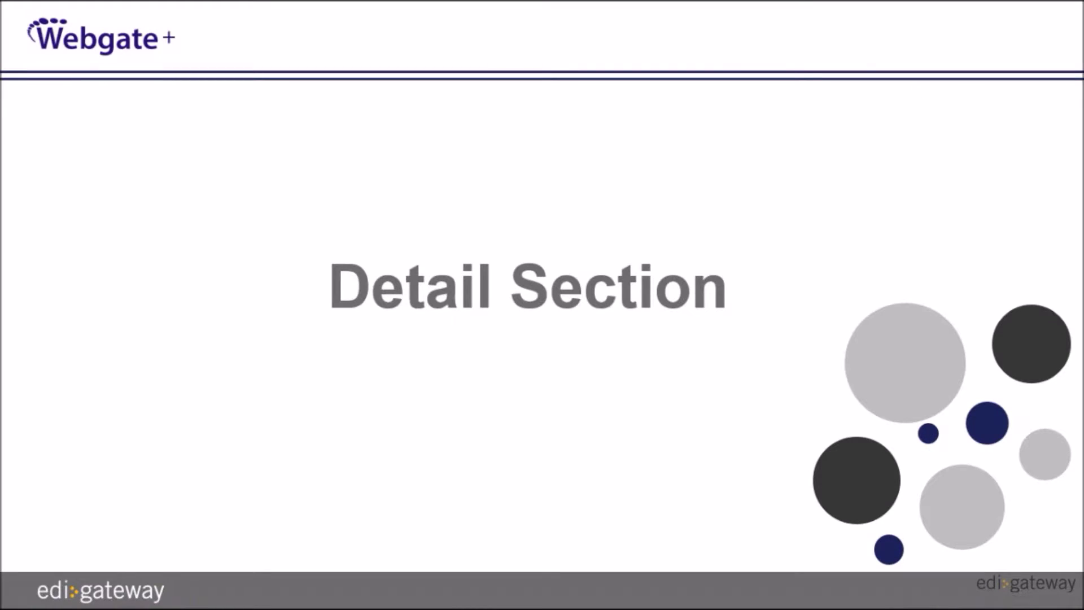
# - Show the Detail items grid and review BRICKITEMCODE3 through BRICKITEMCODE5
pyautogui.click(108, 155)
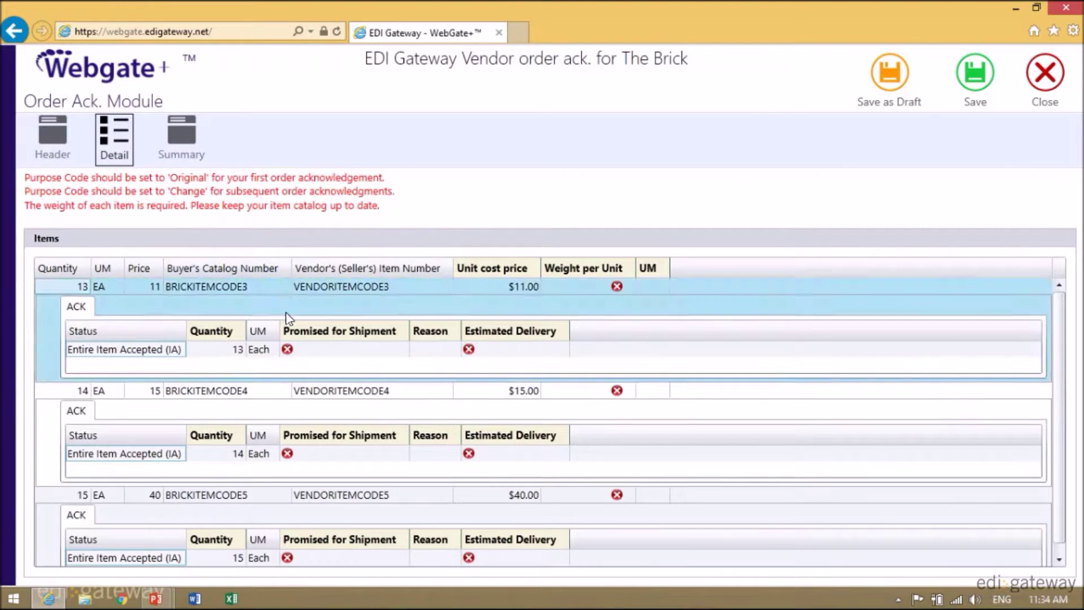
pyautogui.scroll(-1, 348, 447)
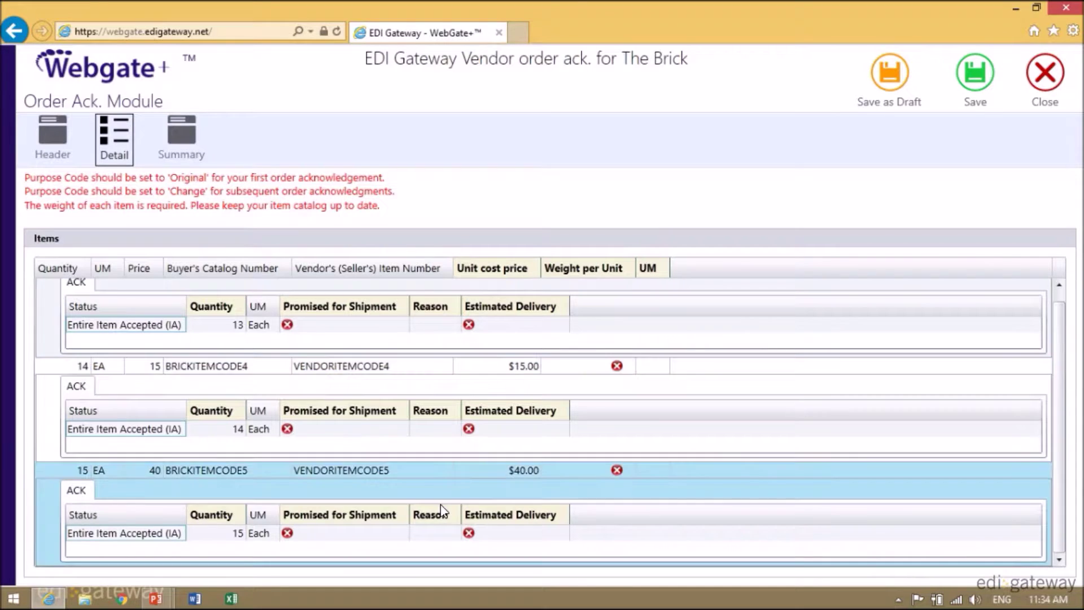
pyautogui.scroll(1, 444, 509)
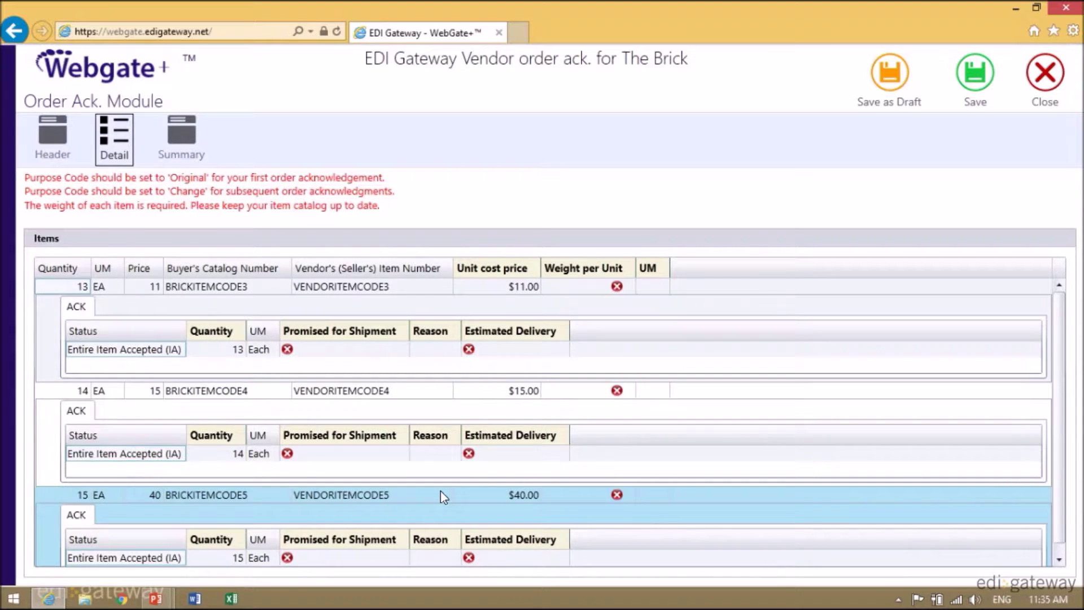
pyautogui.scroll(-1, 448, 494)
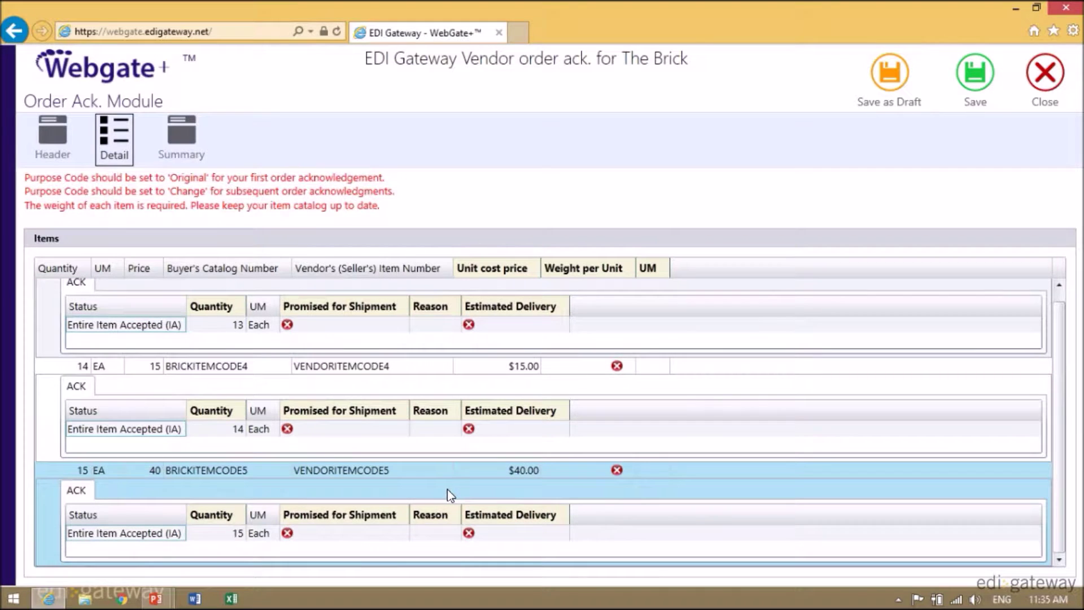
pyautogui.scroll(1, 449, 494)
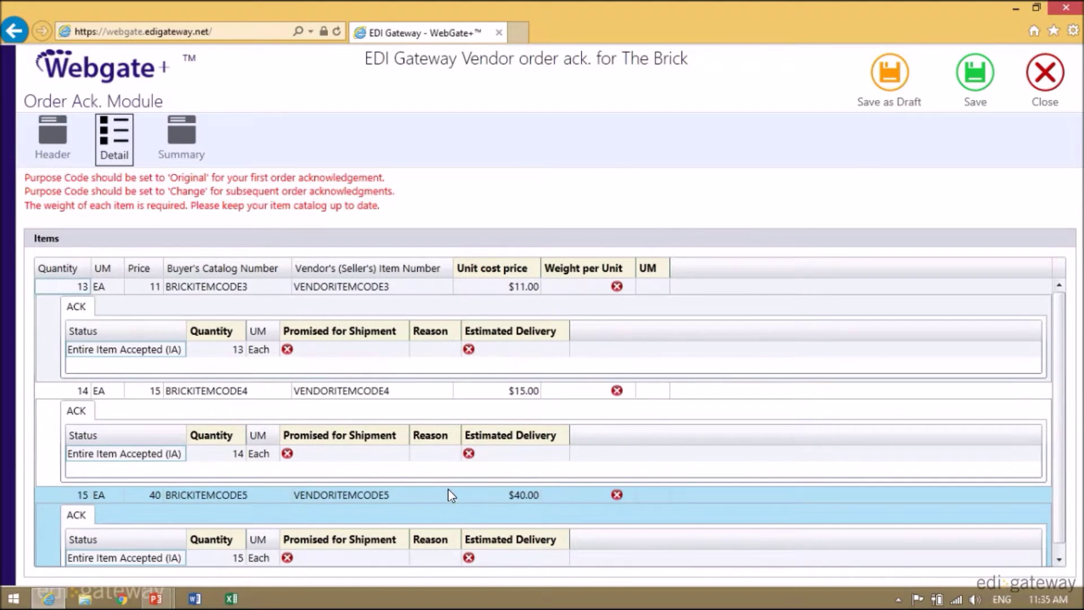
# - Set BRICKITEMCODE3's ACK Status to Entire Item Accepted (IA)
pyautogui.click(77, 312)
pyautogui.click(77, 311)
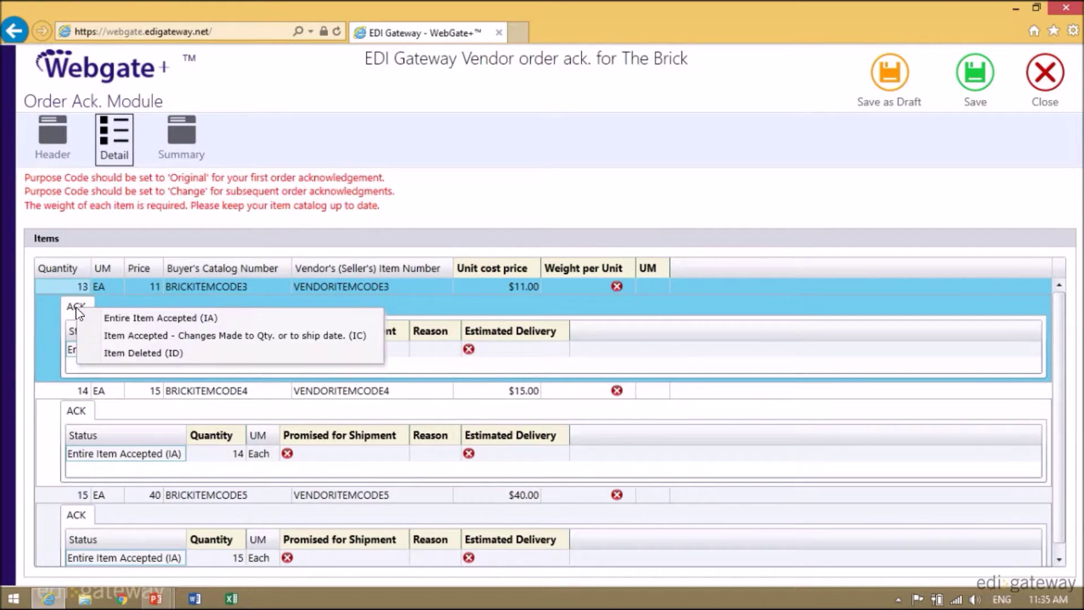
pyautogui.click(152, 318)
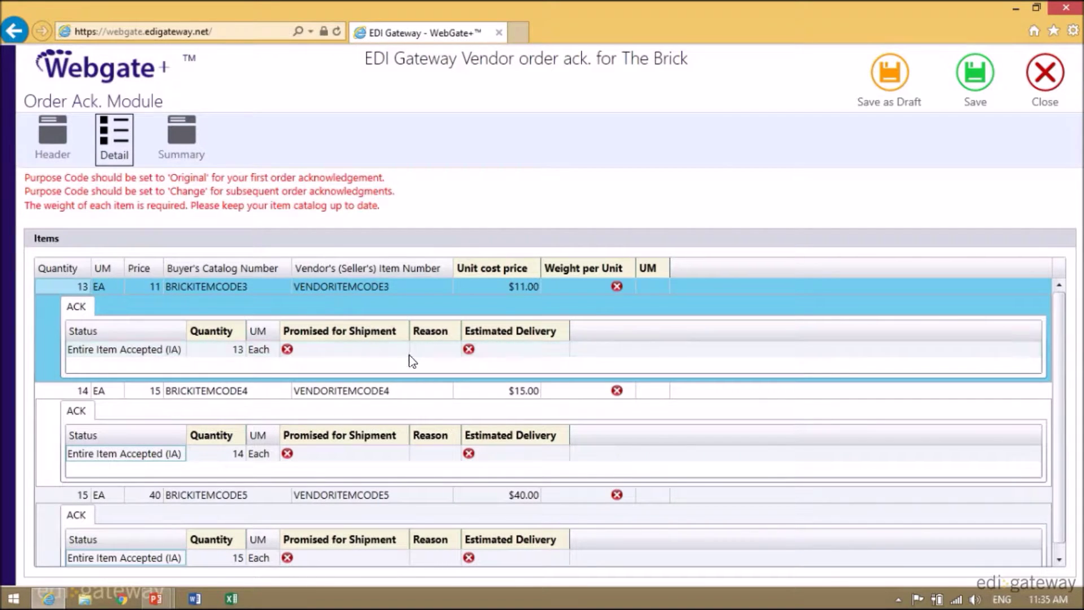
# - Give BRICKITEMCODE3 Promised for Shipment 2016-10-05 and Estimated Delivery 2016-10-06
pyautogui.click(327, 349)
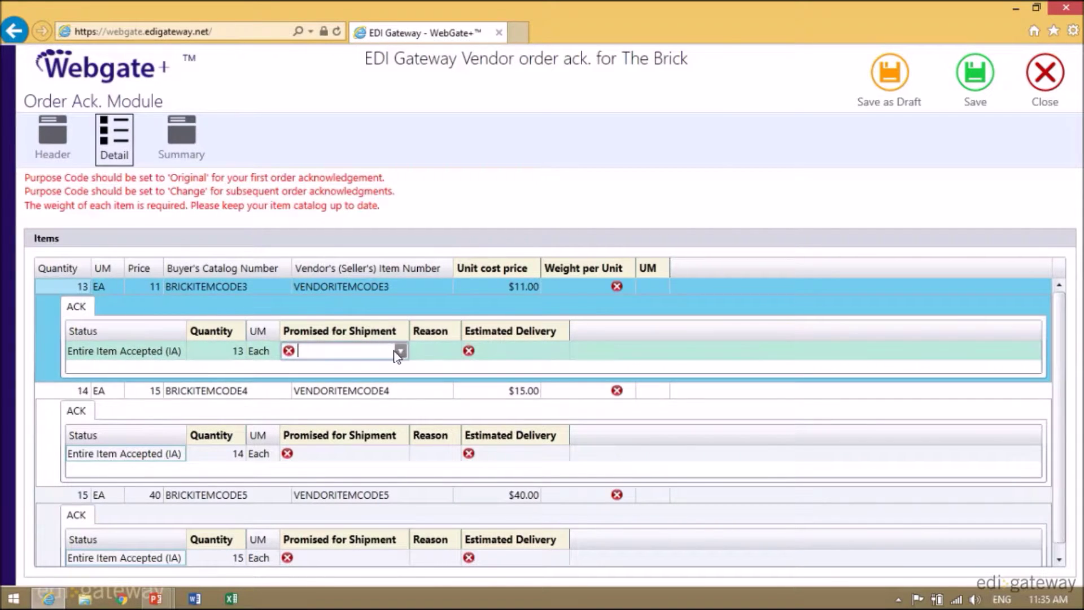
pyautogui.click(400, 351)
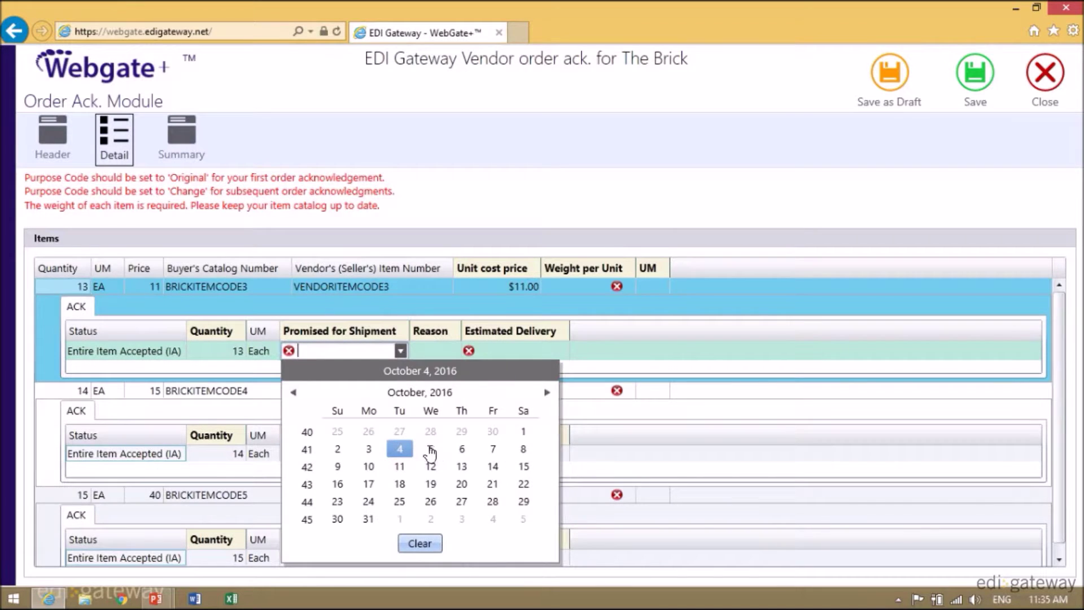
pyautogui.click(430, 448)
pyautogui.click(525, 350)
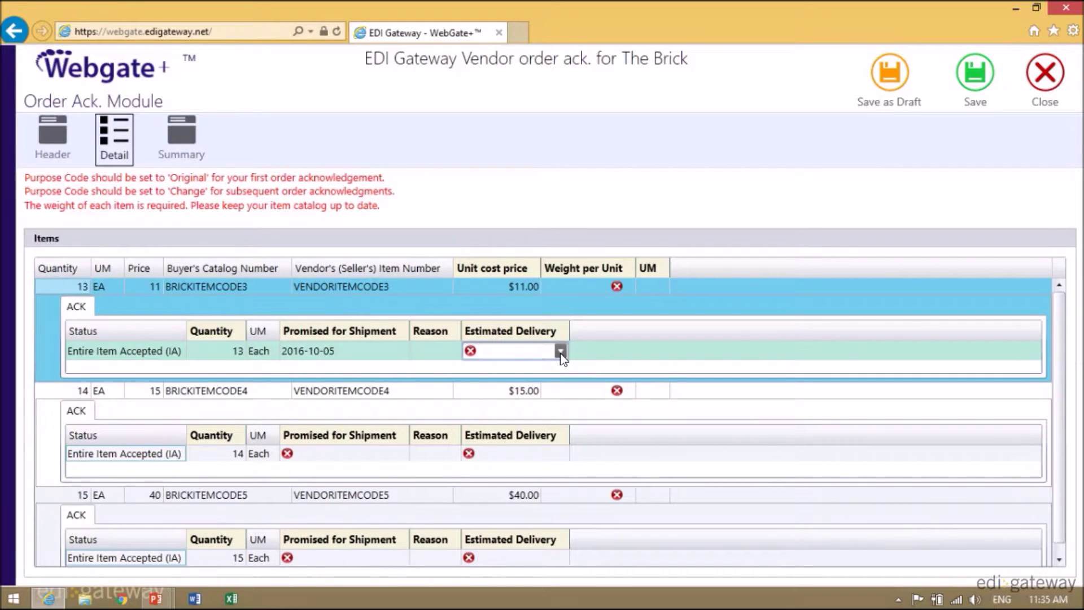
pyautogui.click(561, 351)
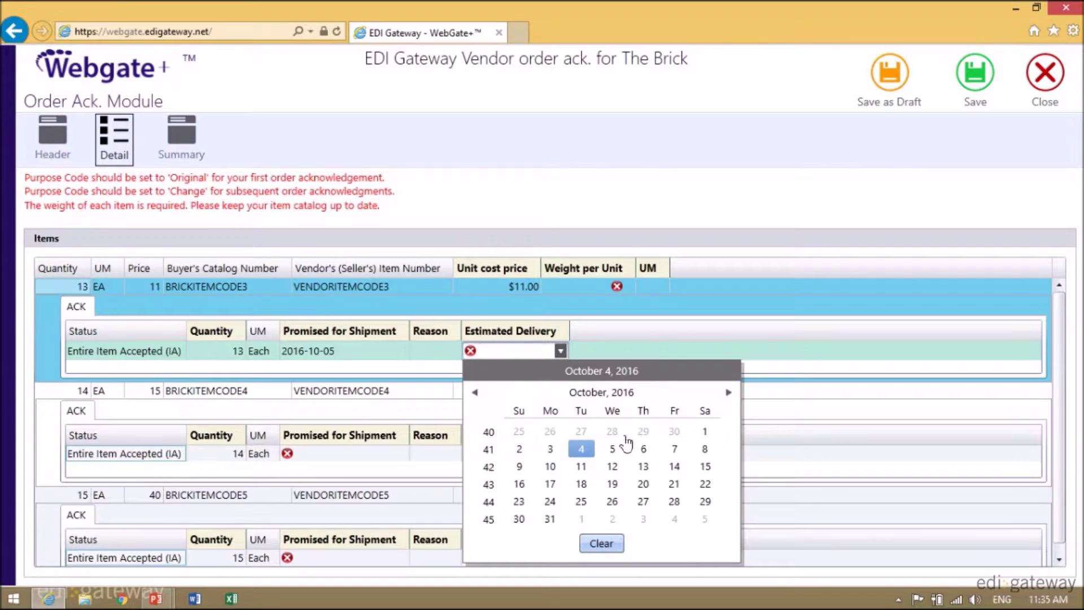
pyautogui.click(645, 450)
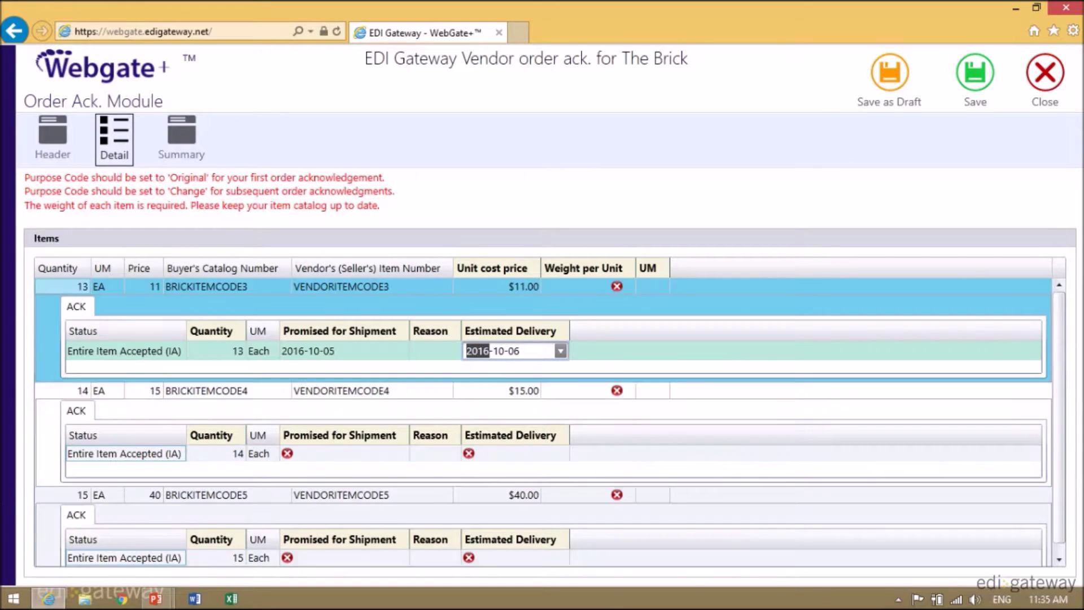
pyautogui.click(83, 411)
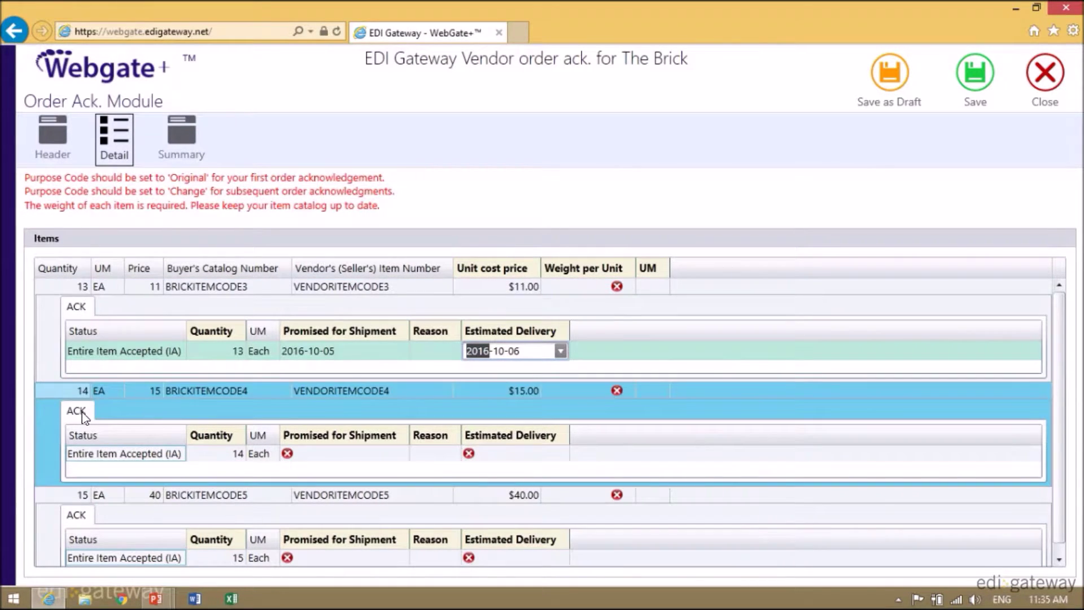
# - Set BRICKITEMCODE4 to Item Accepted - Changes Made (IC) with ACK Quantity 10
pyautogui.click(83, 411)
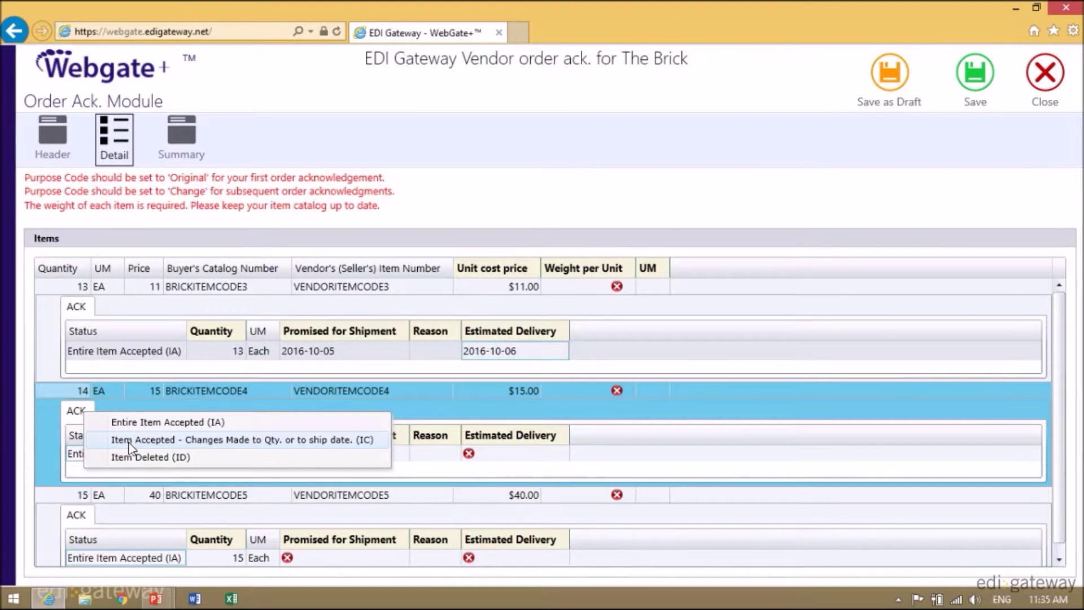
pyautogui.click(212, 440)
pyautogui.click(375, 453)
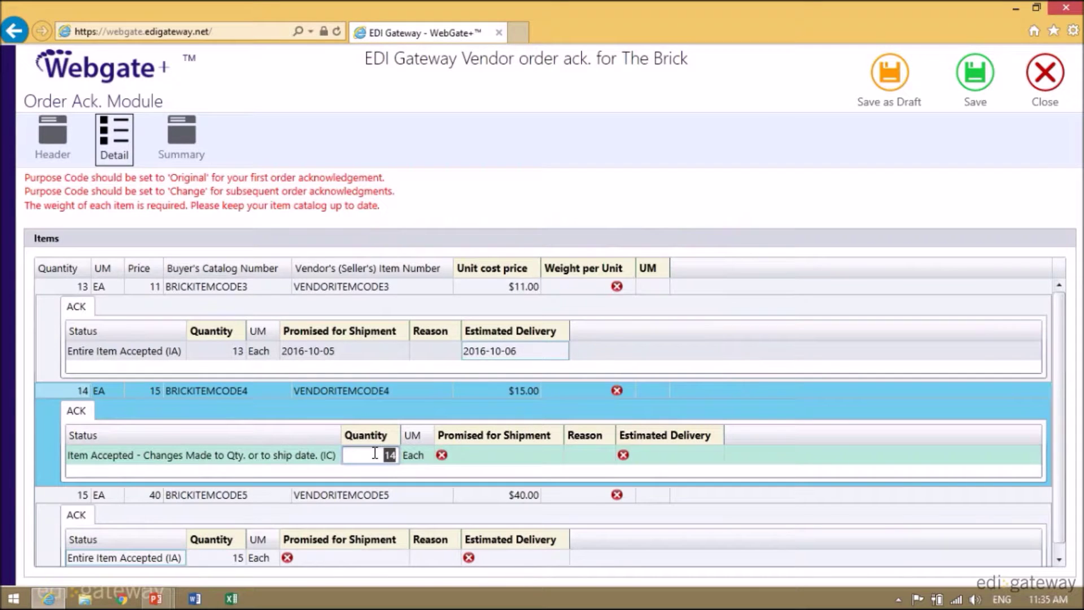
pyautogui.write('10')
# - Give BRICKITEMCODE4 Promised for Shipment 2016-10-05 and Estimated Delivery 2016-10-06
pyautogui.click(489, 456)
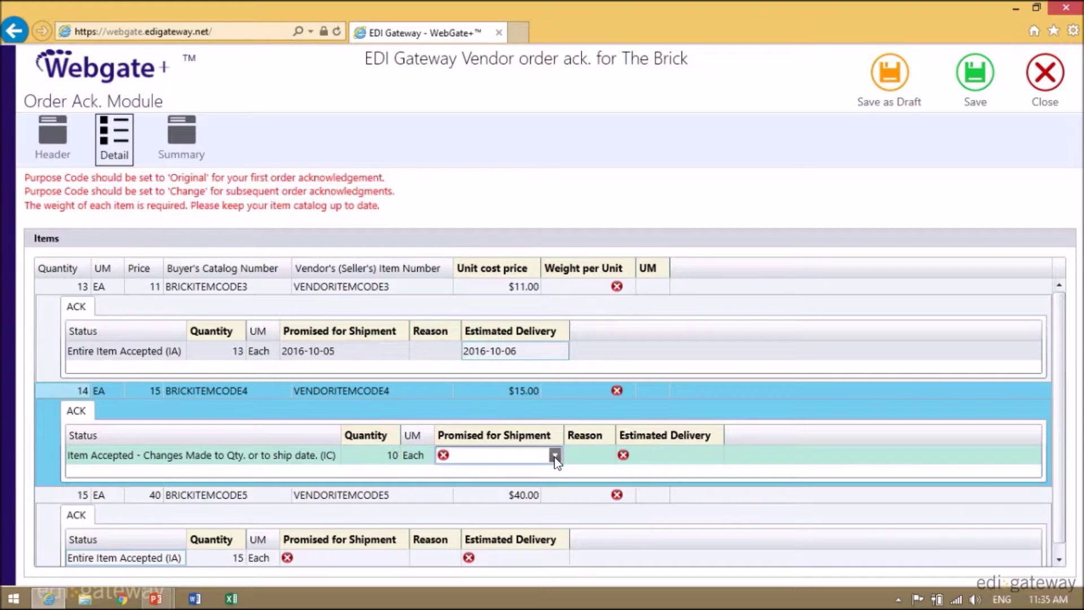
pyautogui.click(555, 455)
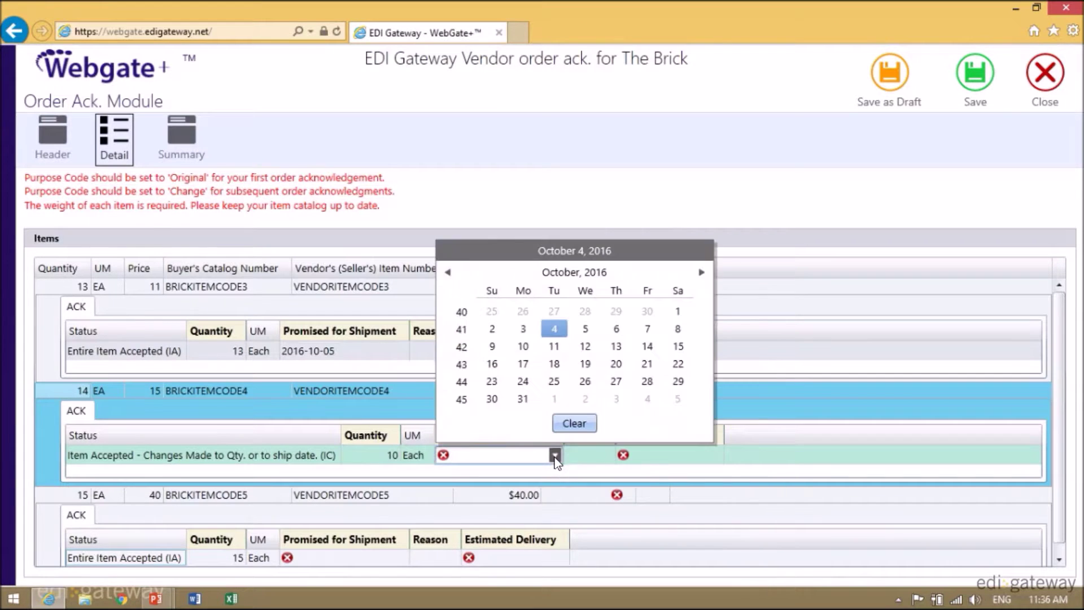
pyautogui.click(586, 332)
pyautogui.click(672, 455)
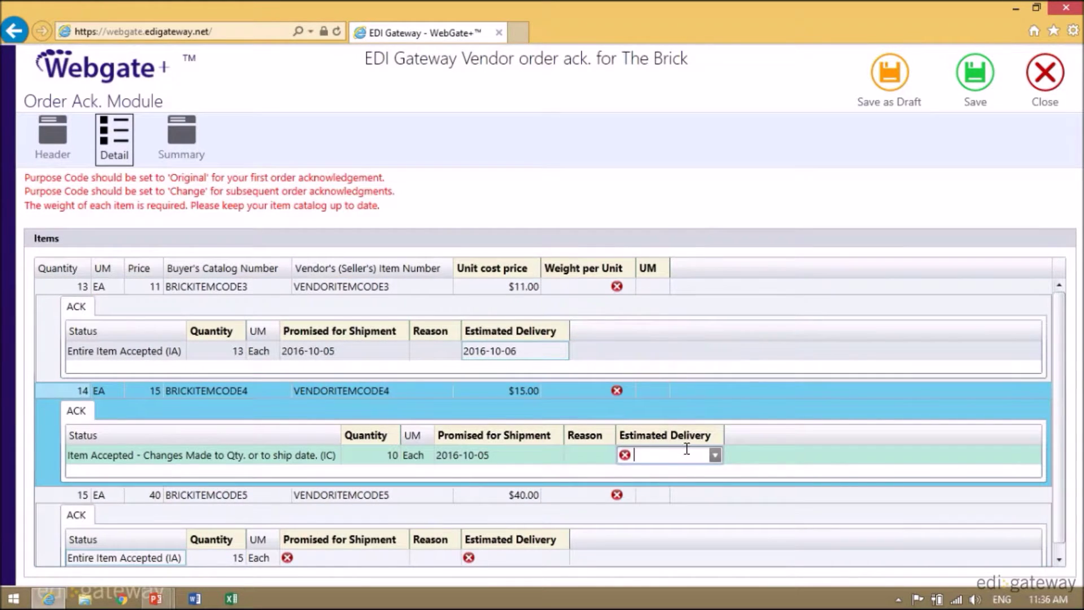
pyautogui.click(715, 455)
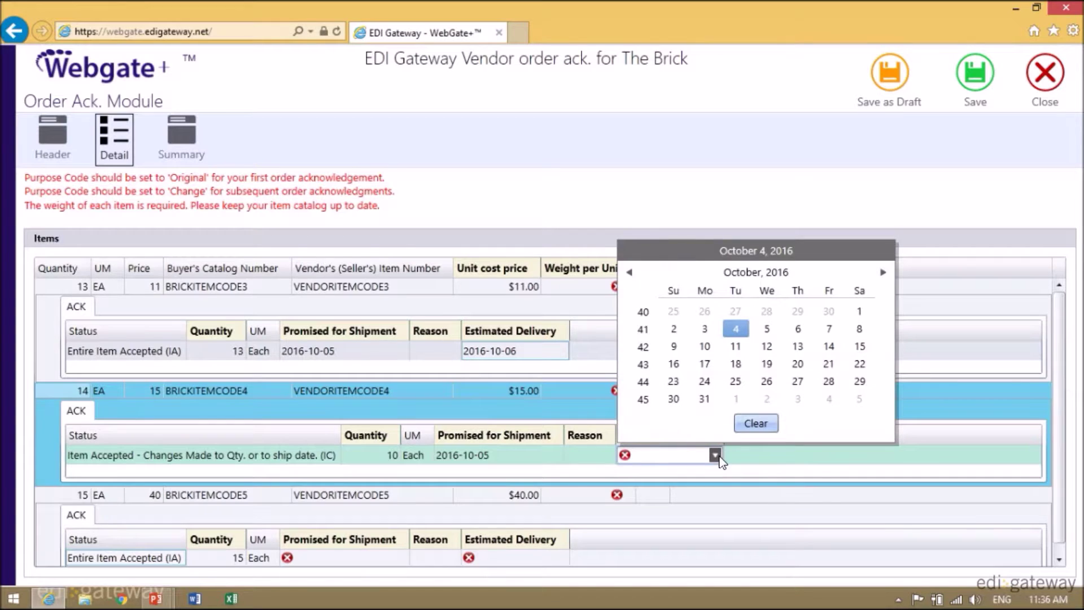
pyautogui.click(799, 331)
pyautogui.scroll(-1, 797, 344)
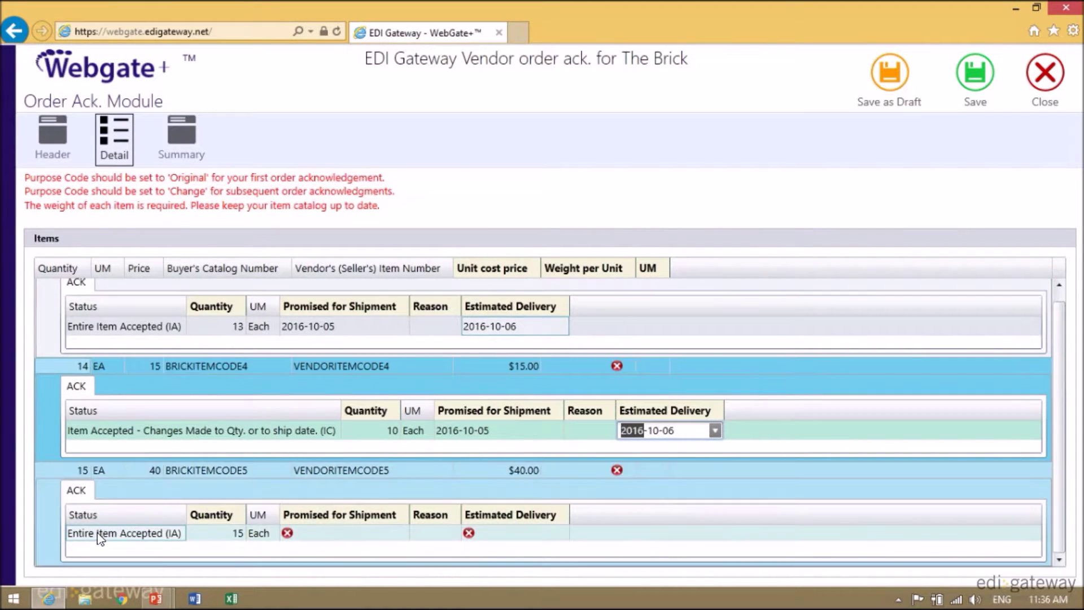
# - Change BRICKITEMCODE5's ACK Status to Item Deleted (ID) and enter reason 'ITEM IS OBSOLETE'
pyautogui.click(139, 533)
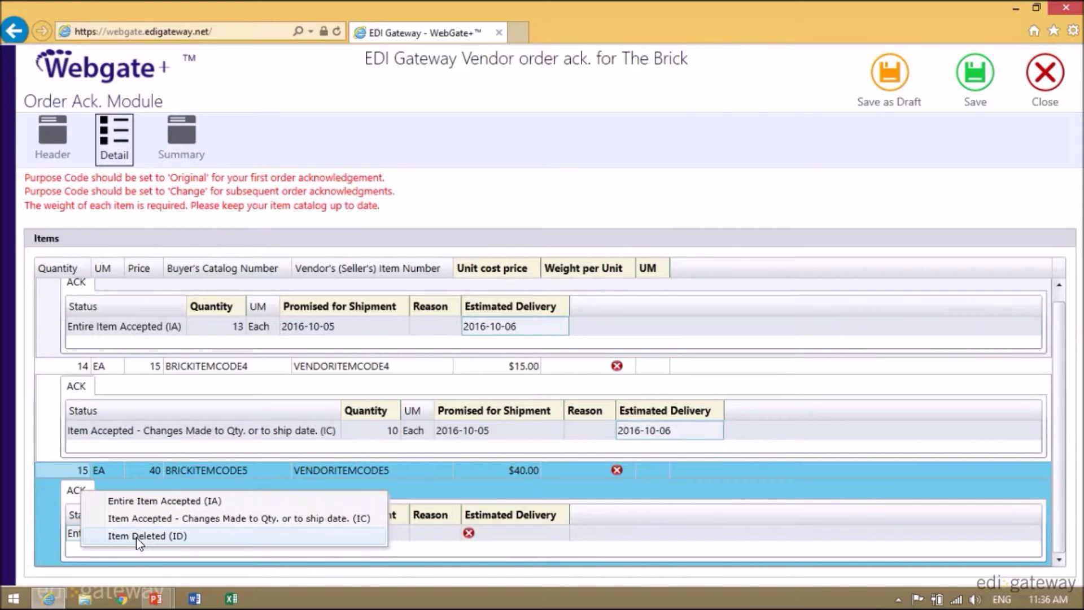
pyautogui.click(137, 536)
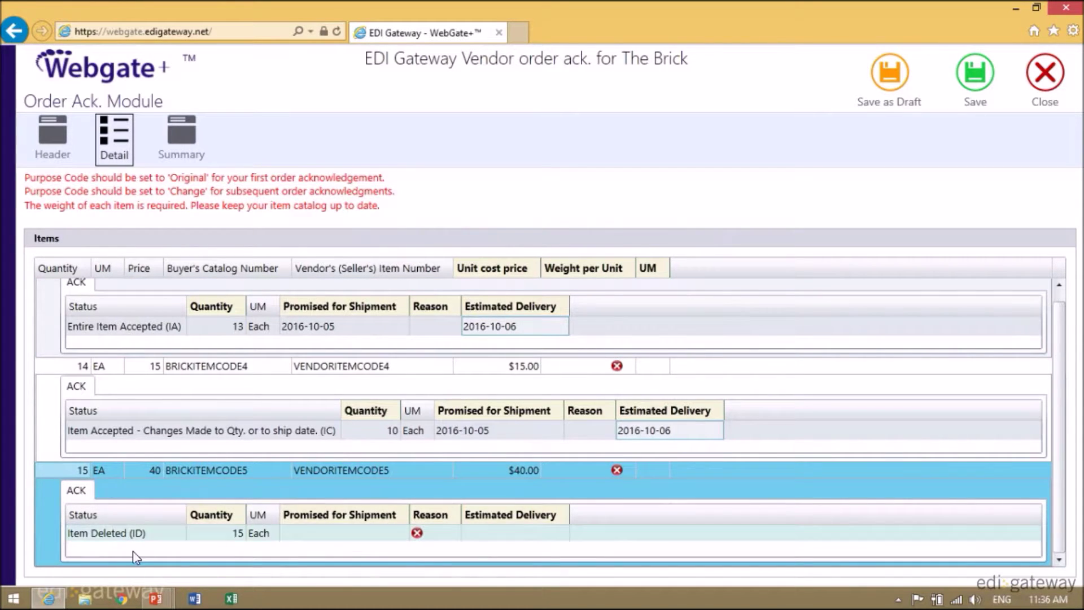
pyautogui.click(443, 535)
pyautogui.click(444, 535)
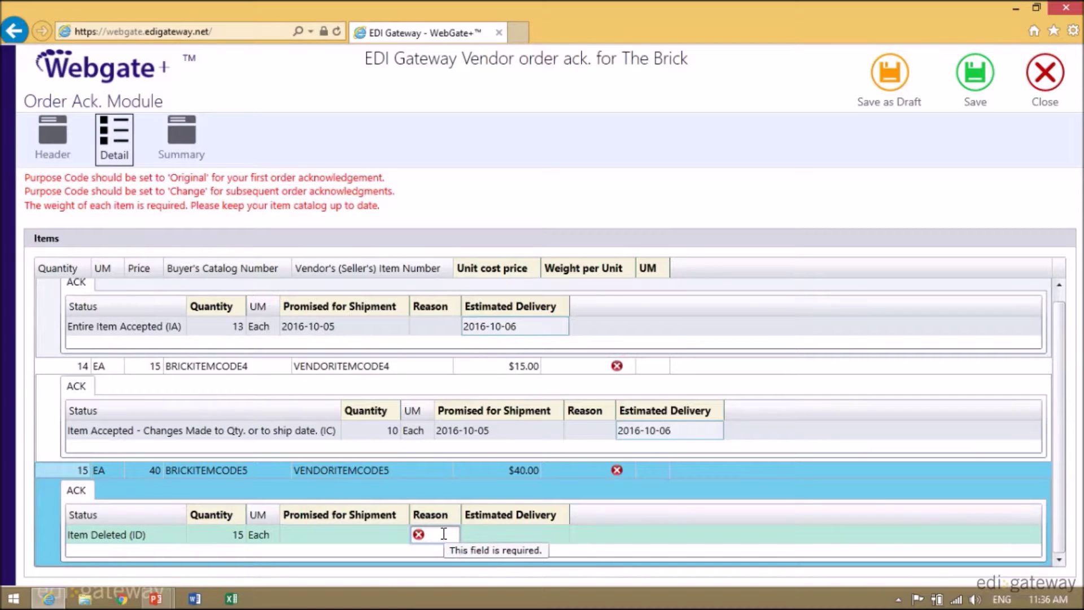
pyautogui.write('ITEM IS O')
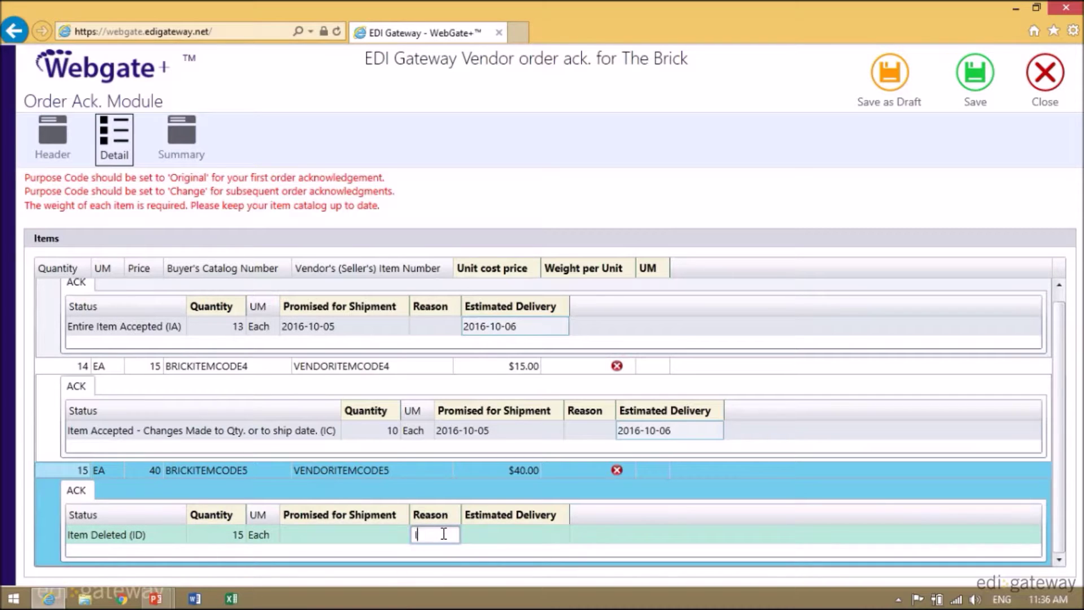
pyautogui.write('BSOLETE')
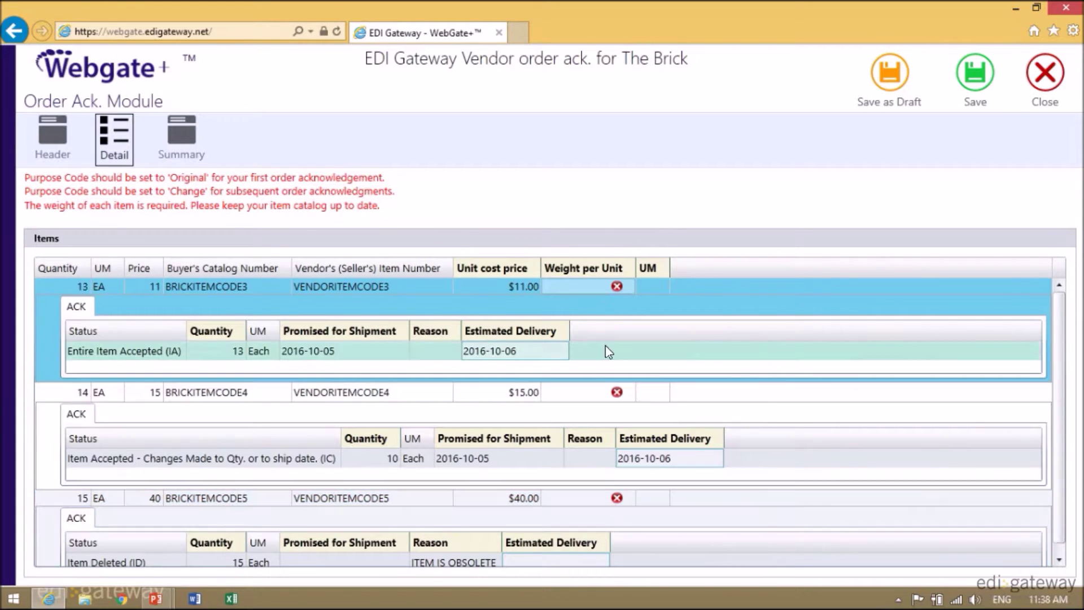
# - Set BRICKITEMCODE3's weight per unit to 1 Pounds (LB)
pyautogui.click(605, 285)
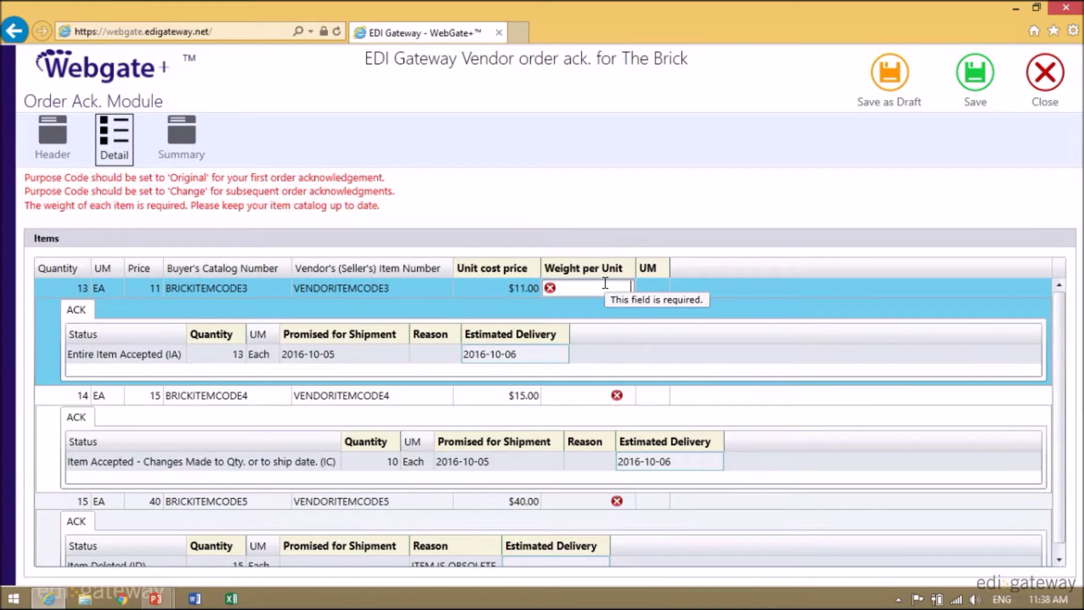
pyautogui.write('1')
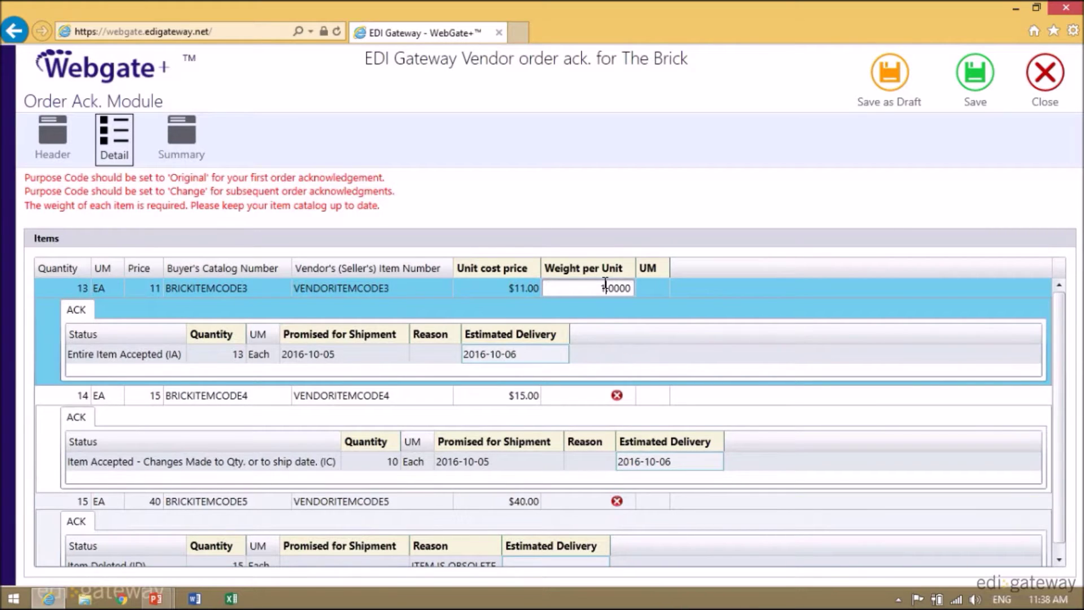
pyautogui.click(655, 293)
pyautogui.click(656, 293)
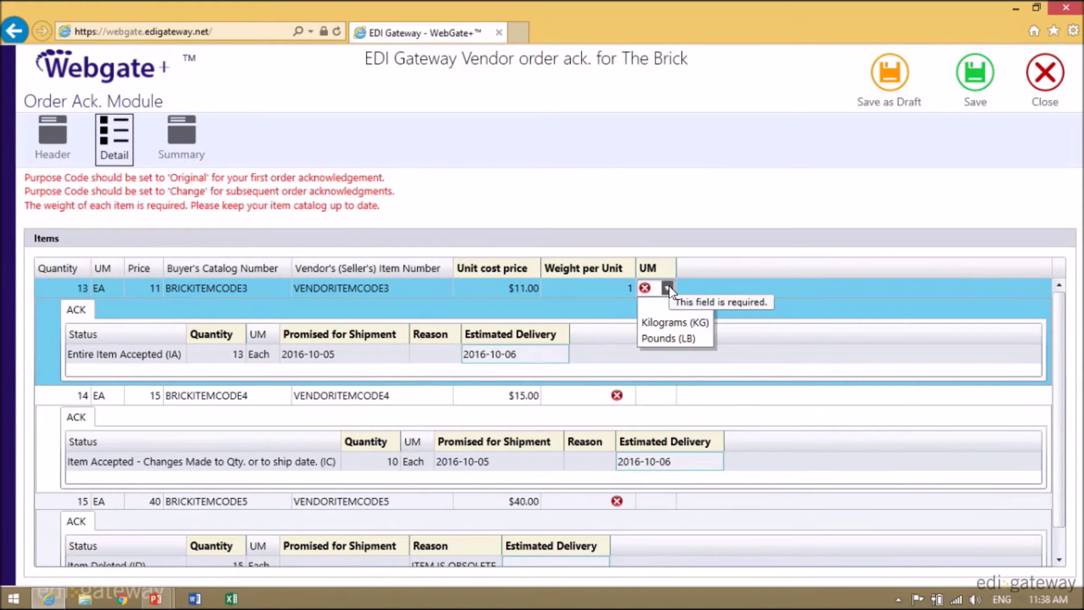
pyautogui.click(670, 340)
# - Set weights per unit of 3 LB for BRICKITEMCODE4 and 2 LB for BRICKITEMCODE5
pyautogui.click(602, 398)
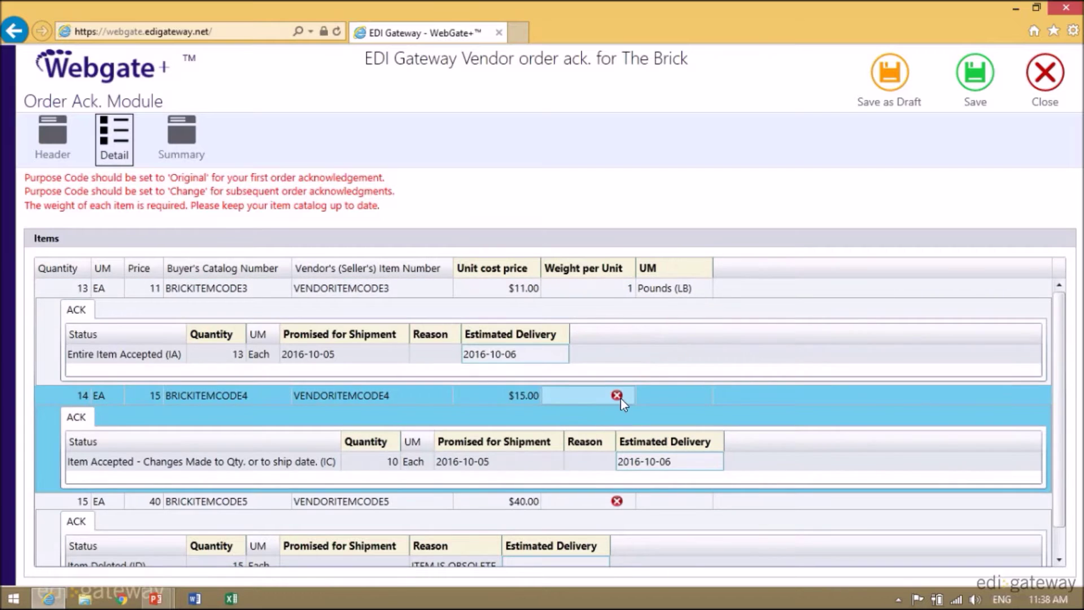
pyautogui.click(620, 398)
pyautogui.write('3')
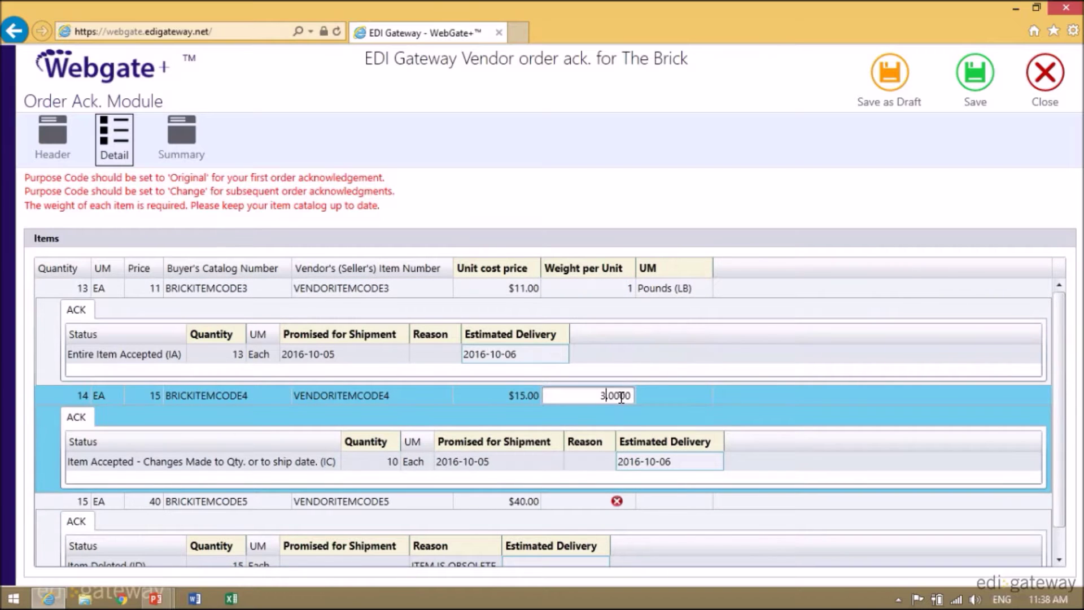
pyautogui.click(679, 398)
pyautogui.click(703, 395)
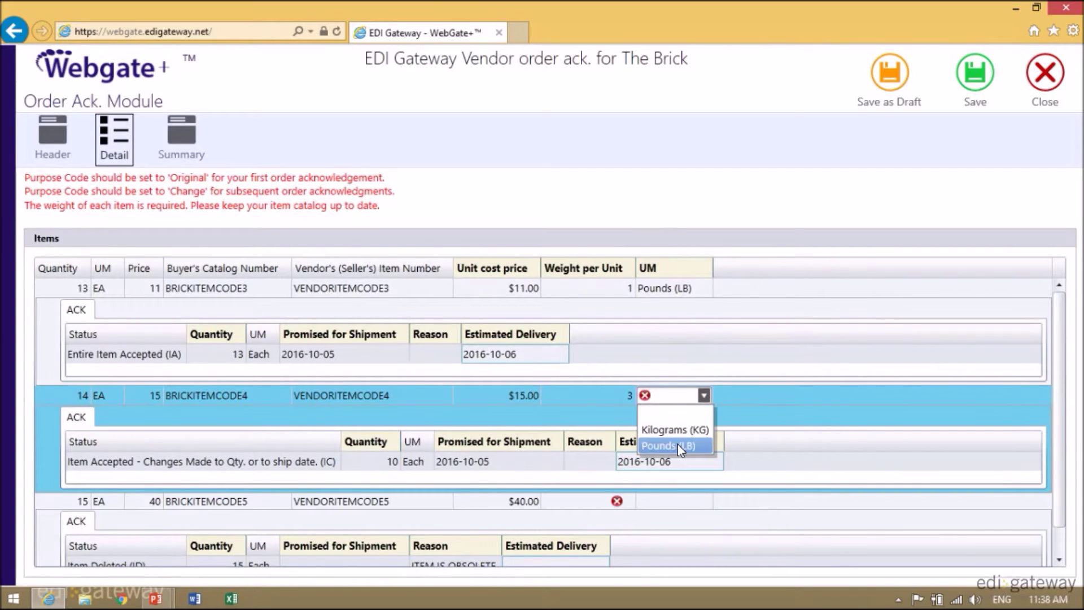
pyautogui.click(677, 445)
pyautogui.click(611, 503)
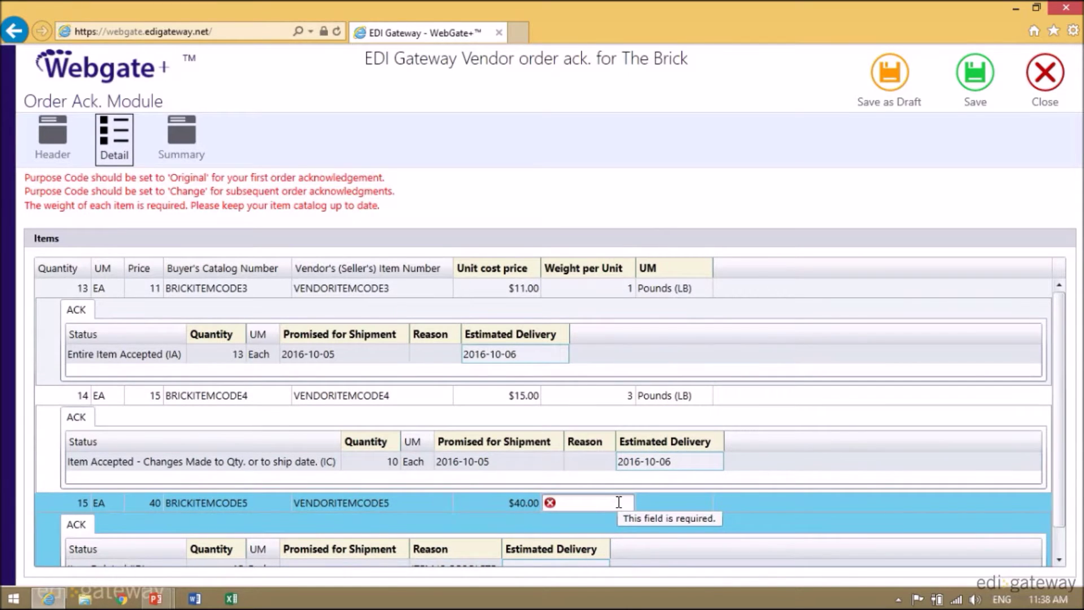
pyautogui.write('2')
pyautogui.click(649, 502)
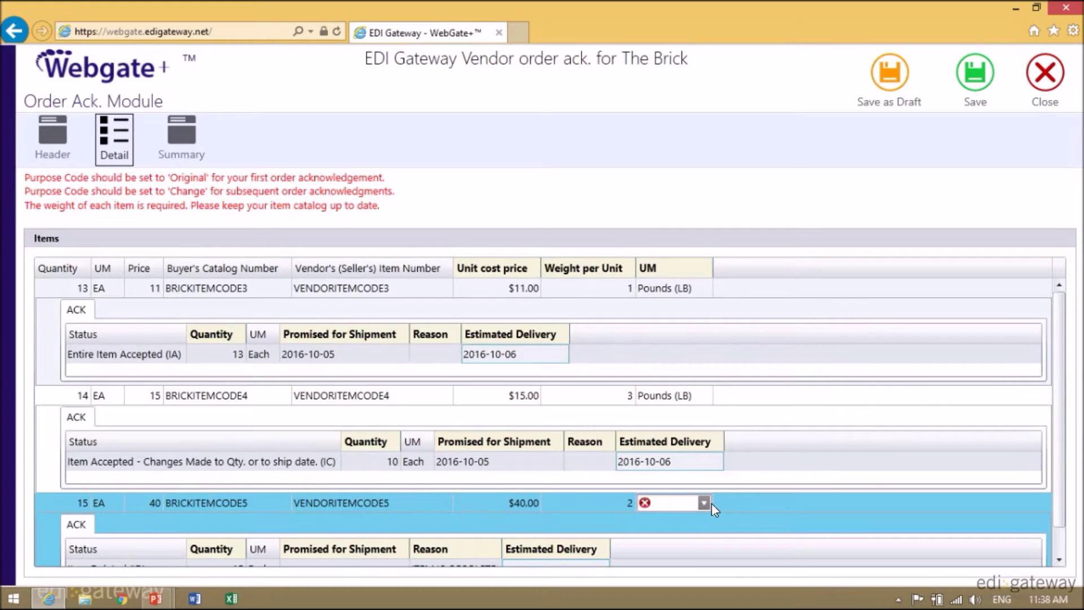
pyautogui.click(712, 505)
pyautogui.click(692, 554)
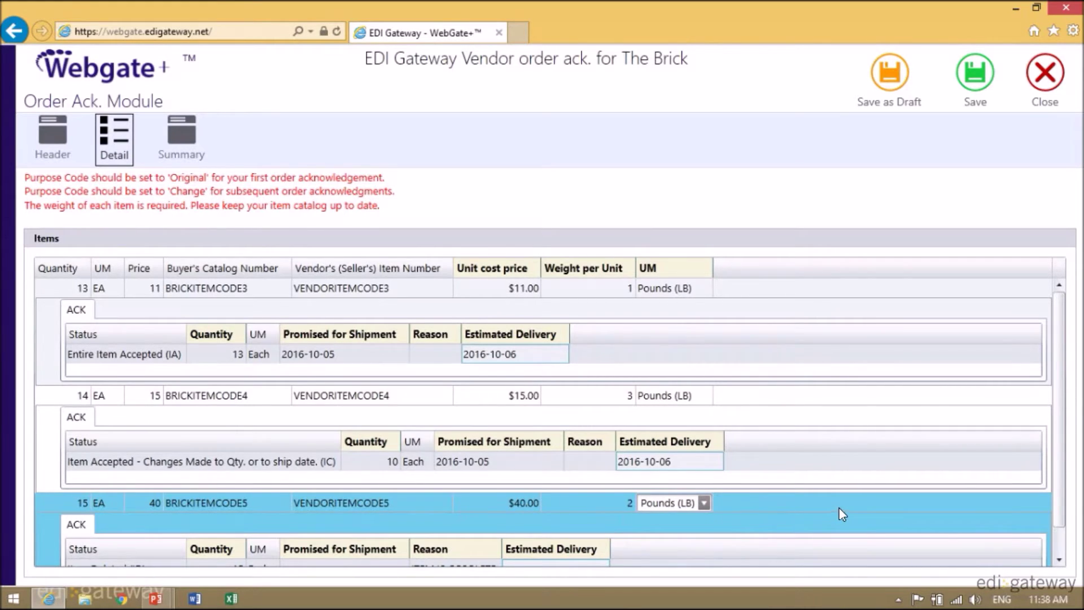
# - Save the acknowledgement and check the SAMPLEORDER3 entry's actions in the Outbox
pyautogui.click(977, 79)
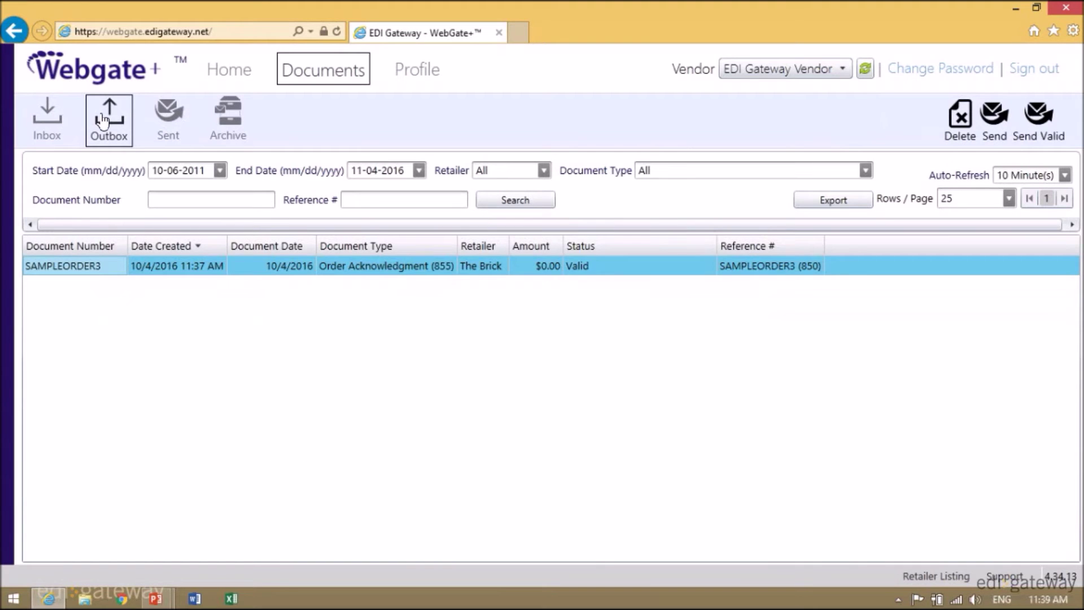
pyautogui.rightClick(368, 270)
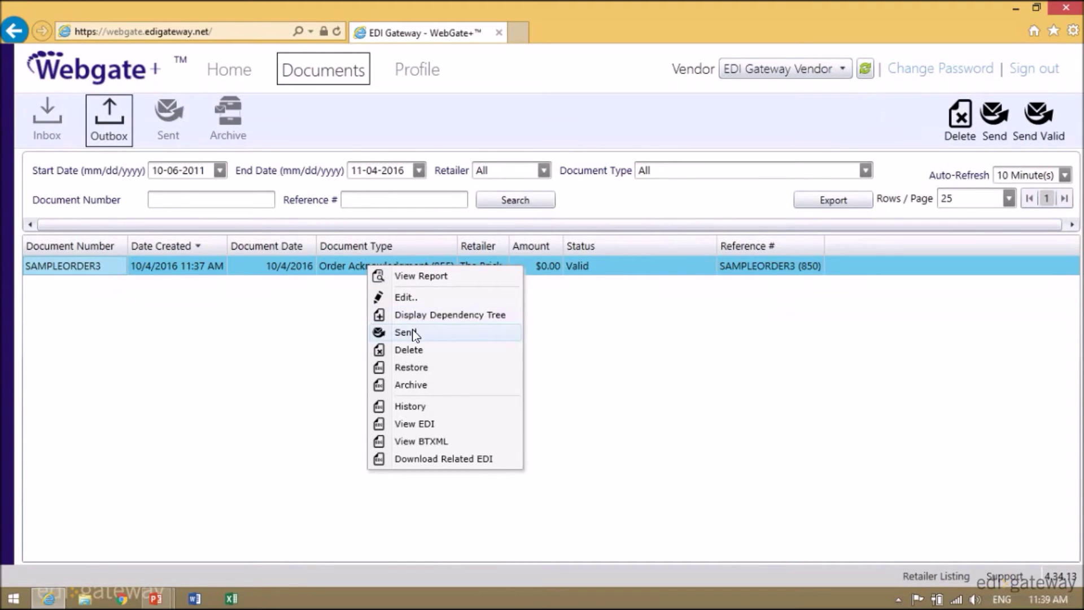
pyautogui.click(193, 335)
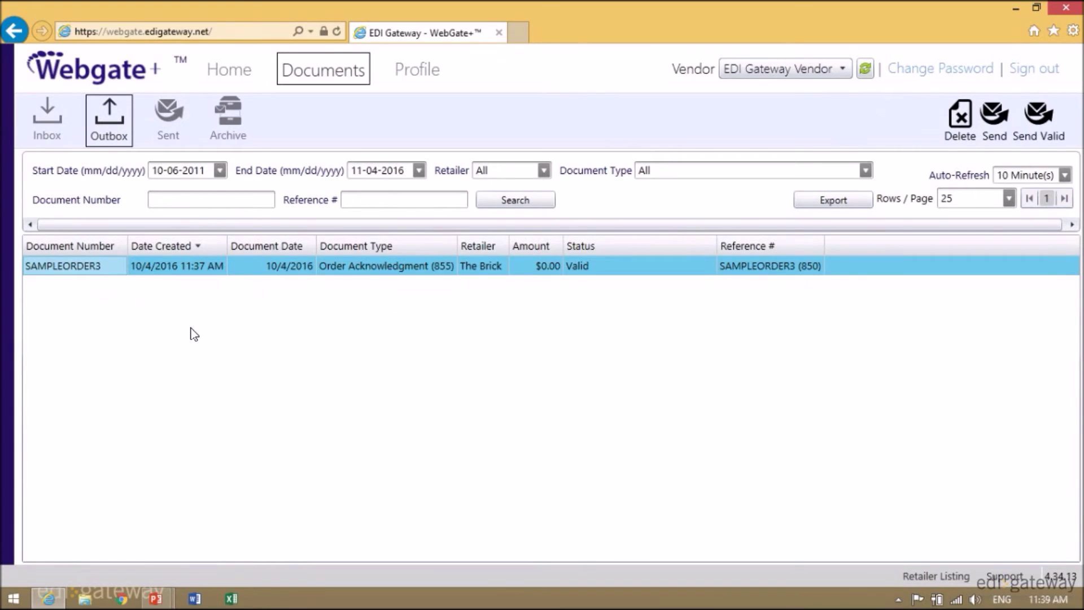